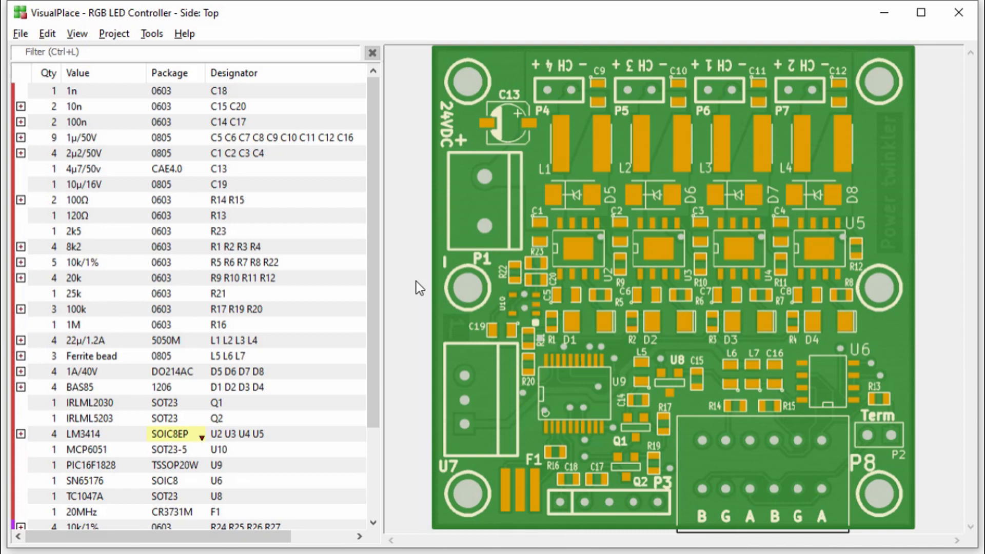
Try setting the value of the nine-capacitor 1µ/50V row to 470n in the Bill of Materials, and undo it.
{"action": "left_click", "coordinate": [55, 39]}
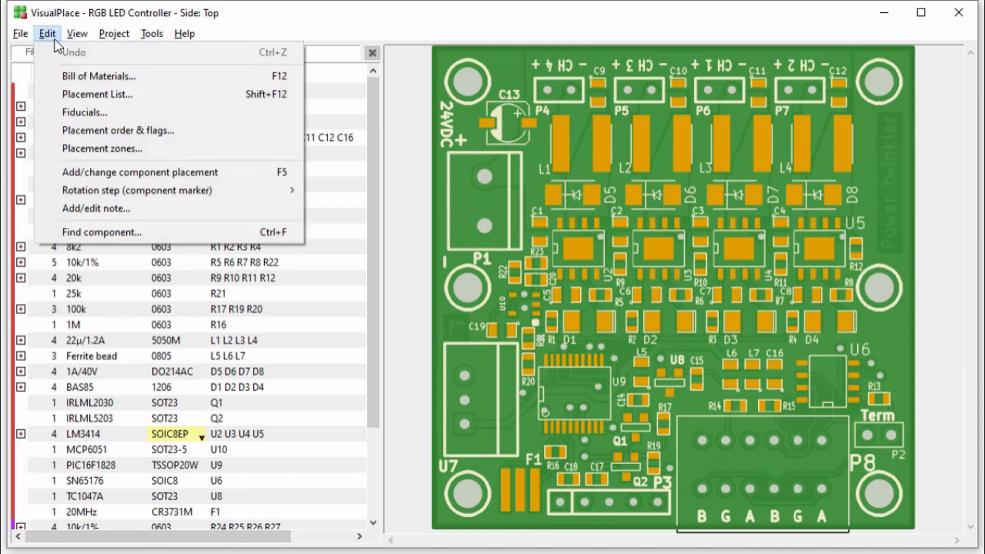
{"action": "left_click", "coordinate": [55, 73]}
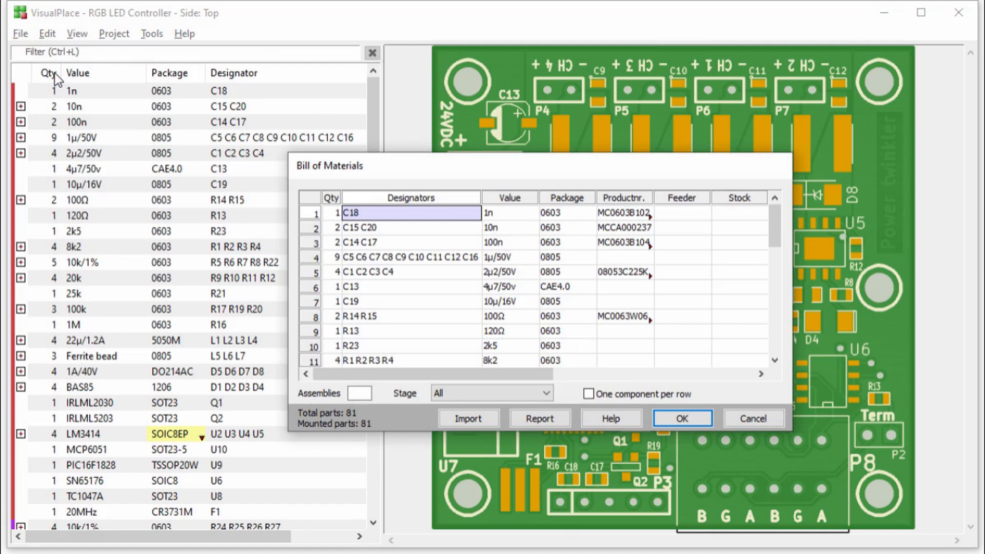
{"action": "left_click", "coordinate": [529, 260]}
{"action": "type", "text": "470n"}
{"action": "key", "text": "Return"}
{"action": "key", "text": "ctrl+z"}
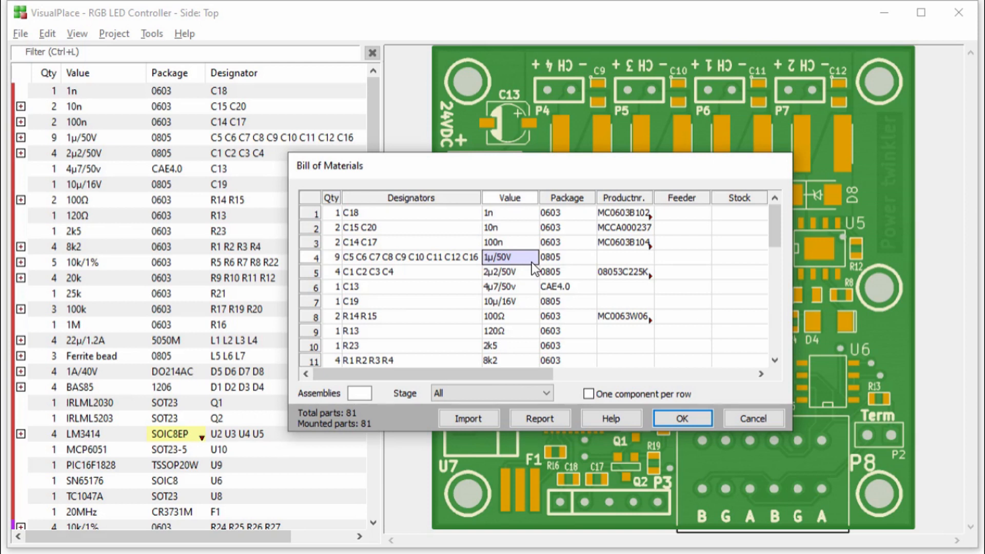
Remove C16 from the designators of the 1µ/50V row in the Bill of Materials.
{"action": "left_click", "coordinate": [465, 261]}
{"action": "left_click", "coordinate": [465, 261]}
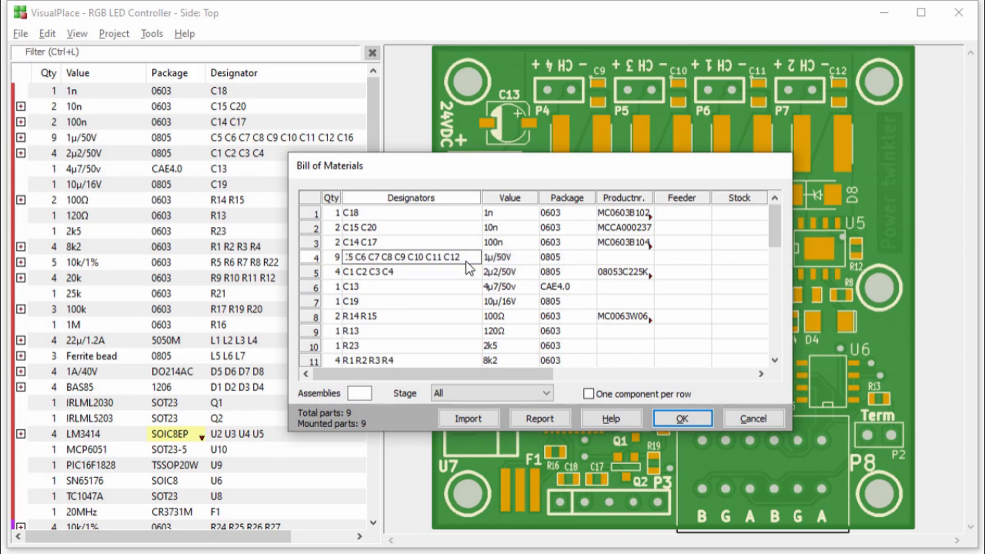
{"action": "key", "text": "BackSpace"}
{"action": "key", "text": "BackSpace"}
{"action": "key", "text": "BackSpace"}
{"action": "key", "text": "Return"}
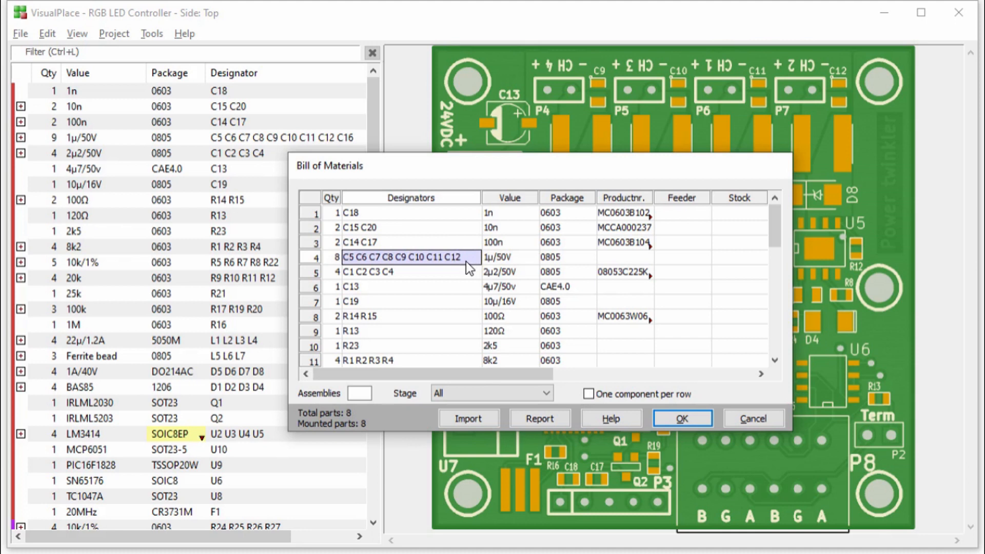
Add a Bill of Materials row for C16 with value 470n and package 0805, and accept the edits.
{"action": "left_click", "coordinate": [775, 349]}
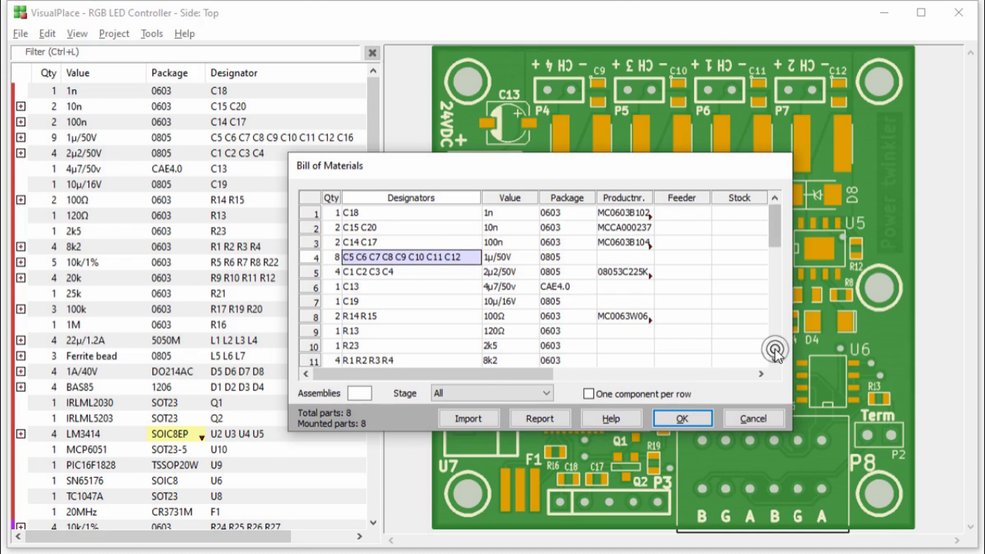
{"action": "left_click", "coordinate": [774, 349]}
{"action": "left_click", "coordinate": [775, 348]}
{"action": "left_click", "coordinate": [469, 273]}
{"action": "type", "text": "C16"}
{"action": "key", "text": "Tab"}
{"action": "type", "text": "470n"}
{"action": "key", "text": "Tab"}
{"action": "type", "text": "0"}
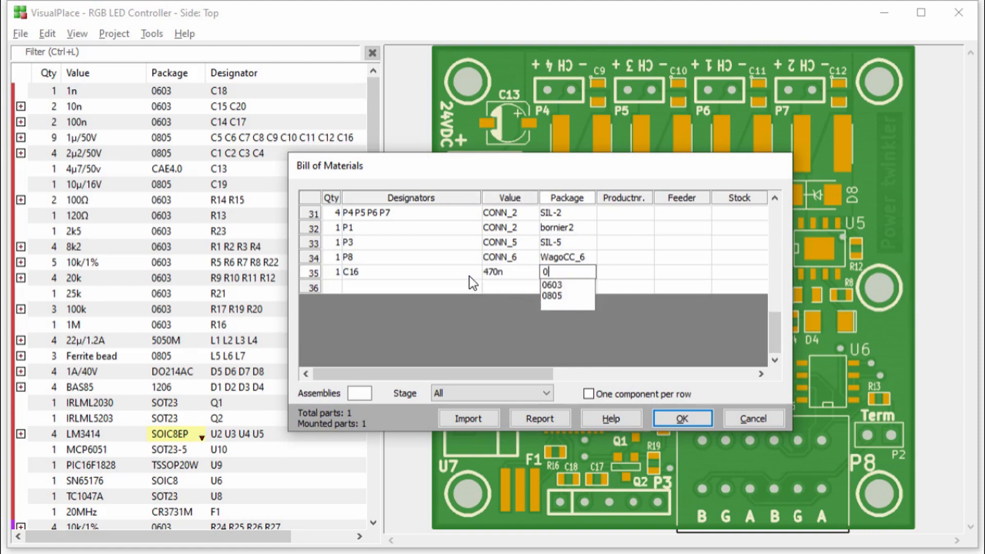
{"action": "type", "text": "805"}
{"action": "key", "text": "Return"}
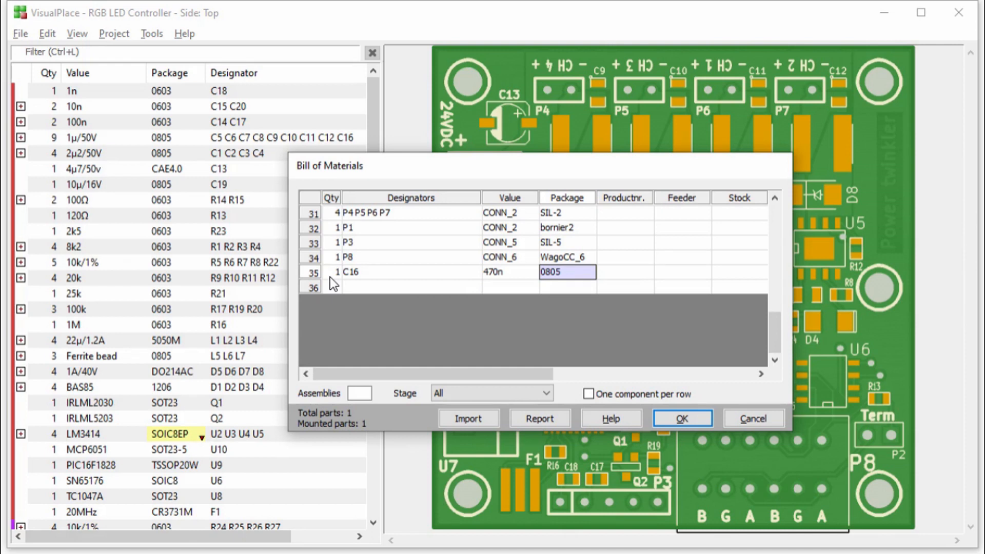
{"action": "left_click", "coordinate": [667, 420]}
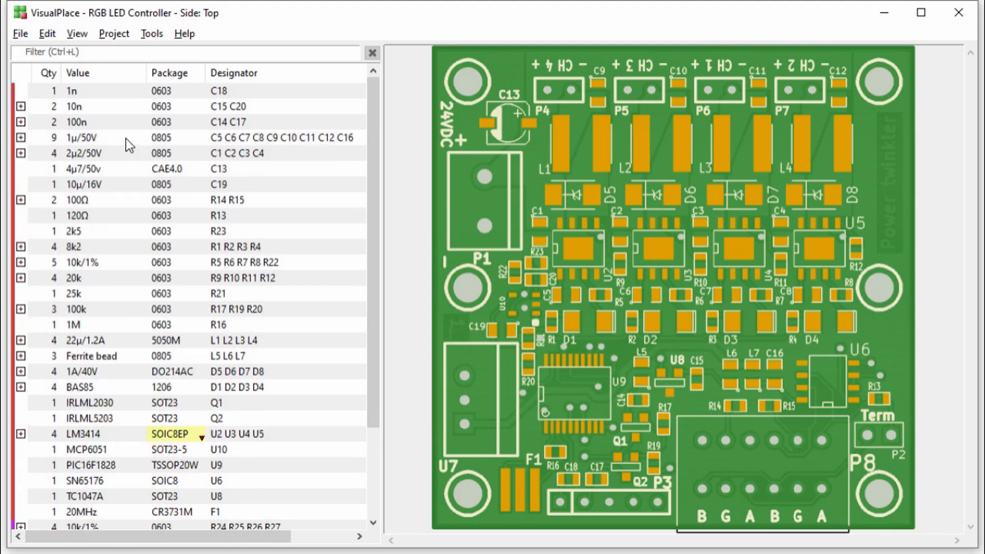
Try setting C16's value to 470n in the Bill of Materials with one component per row, and discard the regrouped list.
{"action": "left_click", "coordinate": [49, 34]}
{"action": "left_click", "coordinate": [57, 75]}
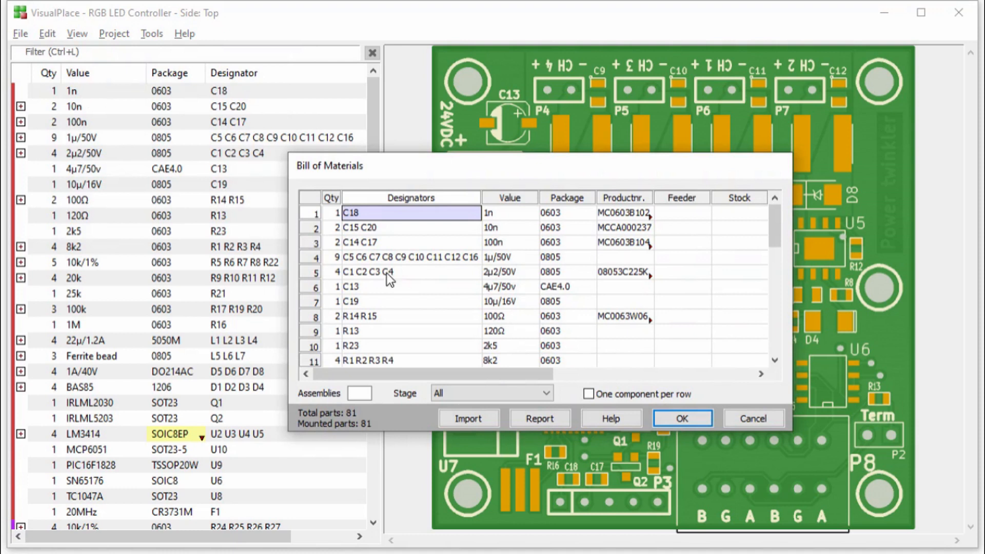
{"action": "left_click", "coordinate": [588, 395]}
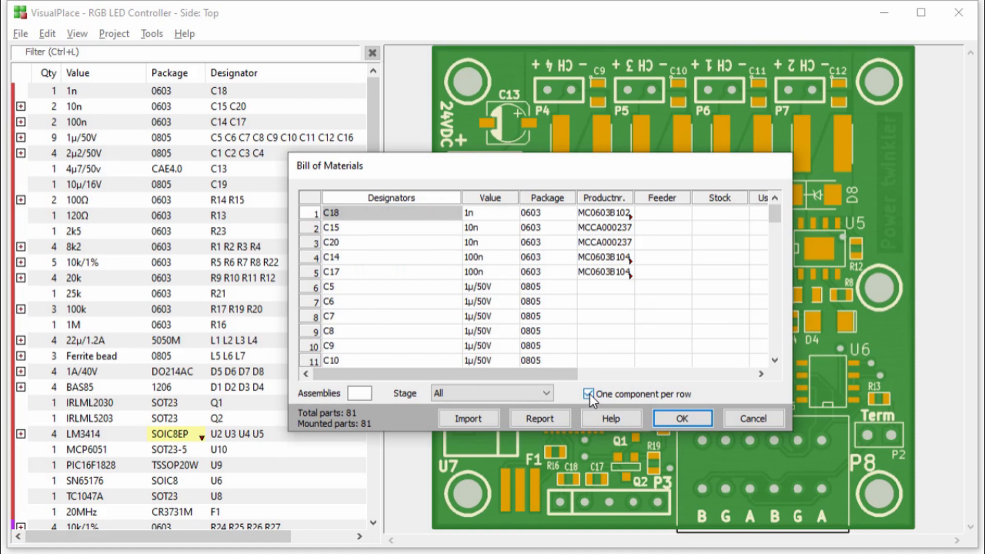
{"action": "left_click", "coordinate": [778, 347]}
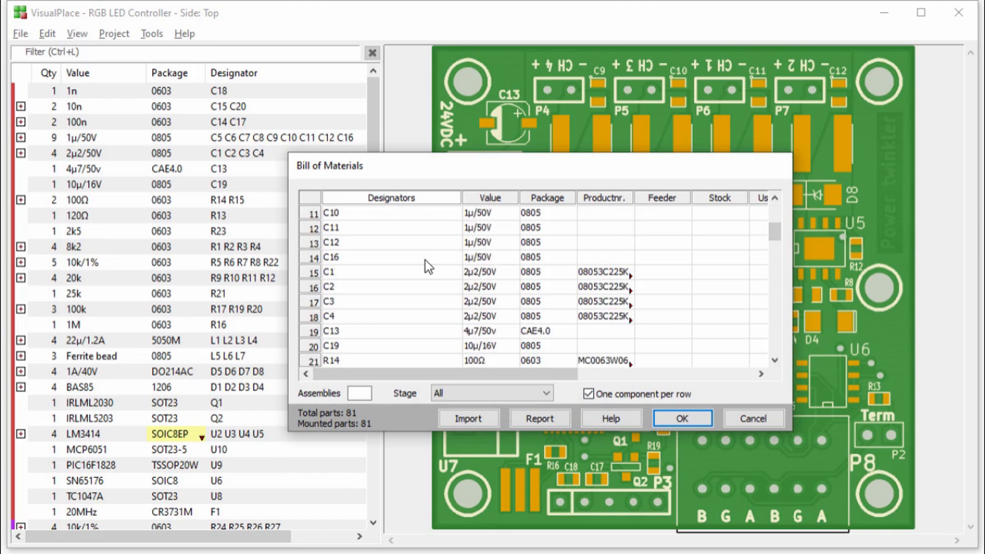
{"action": "left_click", "coordinate": [496, 261]}
{"action": "type", "text": "470n"}
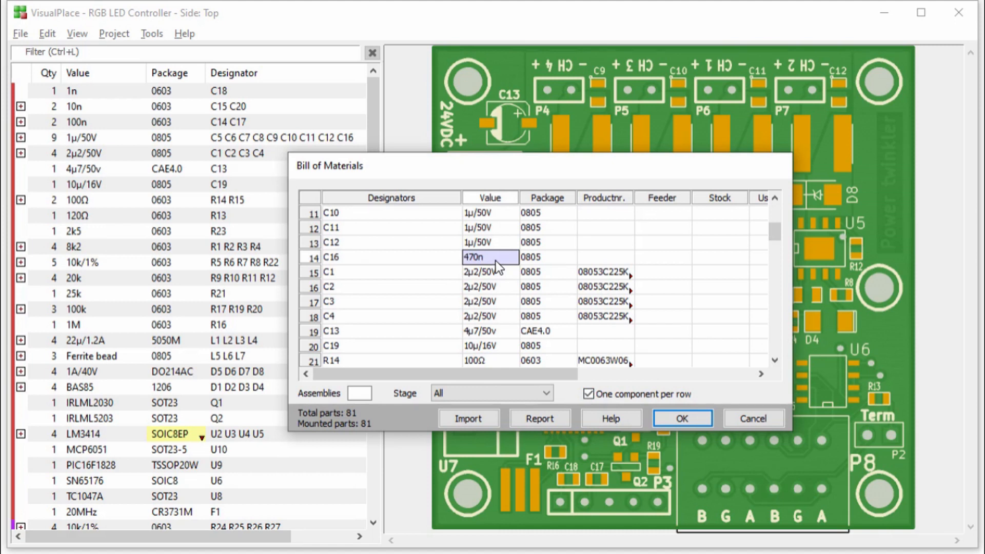
{"action": "left_click", "coordinate": [589, 393]}
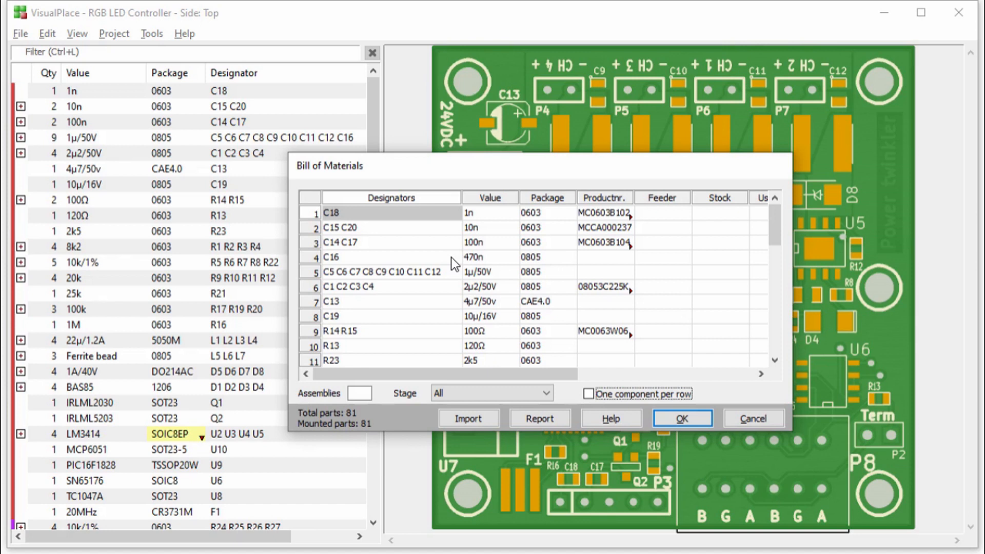
{"action": "key", "text": "Escape"}
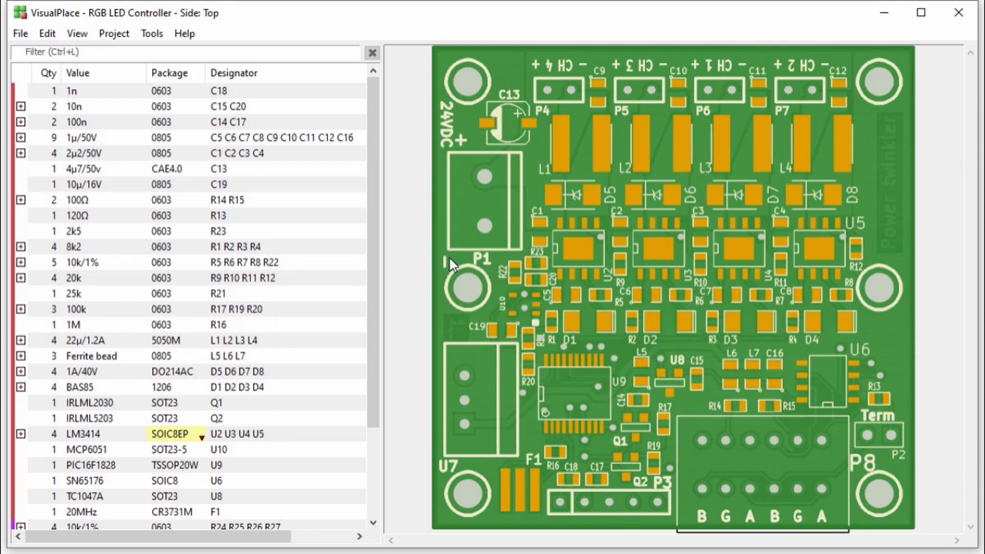
Set C16's component value to 470n directly from the board view.
{"action": "left_click", "coordinate": [242, 142]}
{"action": "right_click", "coordinate": [773, 373]}
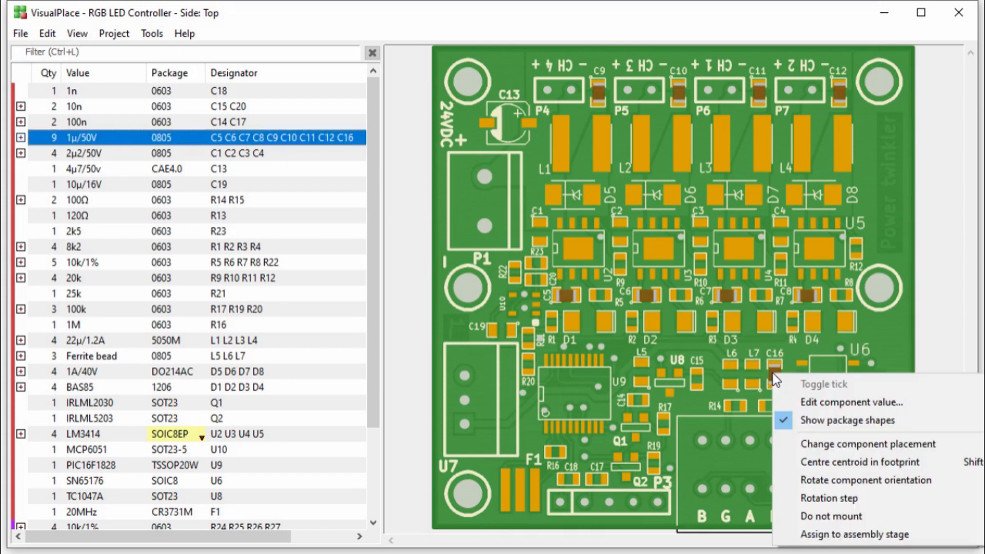
{"action": "left_click", "coordinate": [795, 403]}
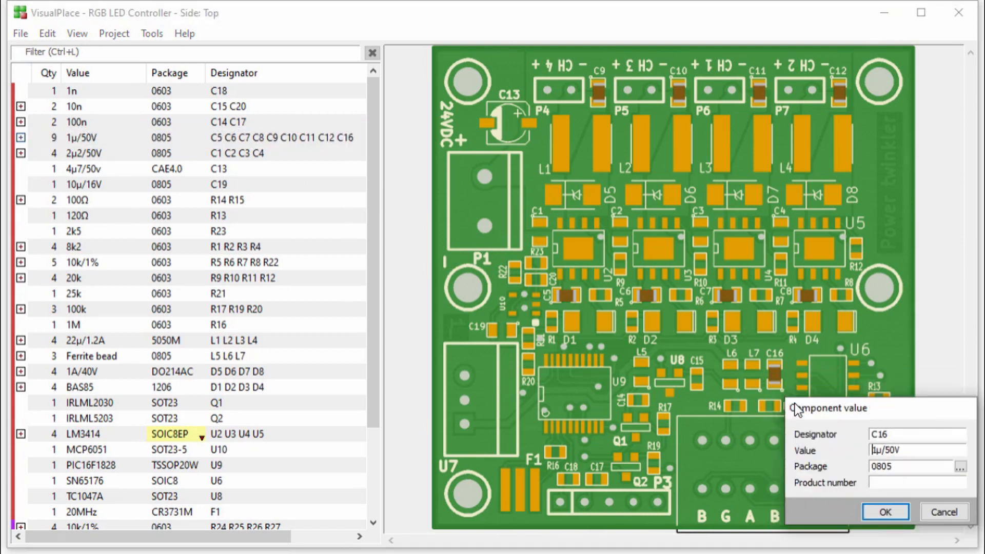
{"action": "key", "text": "Delete"}
{"action": "key", "text": "Delete"}
{"action": "key", "text": "Delete"}
{"action": "key", "text": "Delete"}
{"action": "key", "text": "Delete"}
{"action": "key", "text": "Delete"}
{"action": "type", "text": "470n"}
{"action": "left_click", "coordinate": [871, 511]}
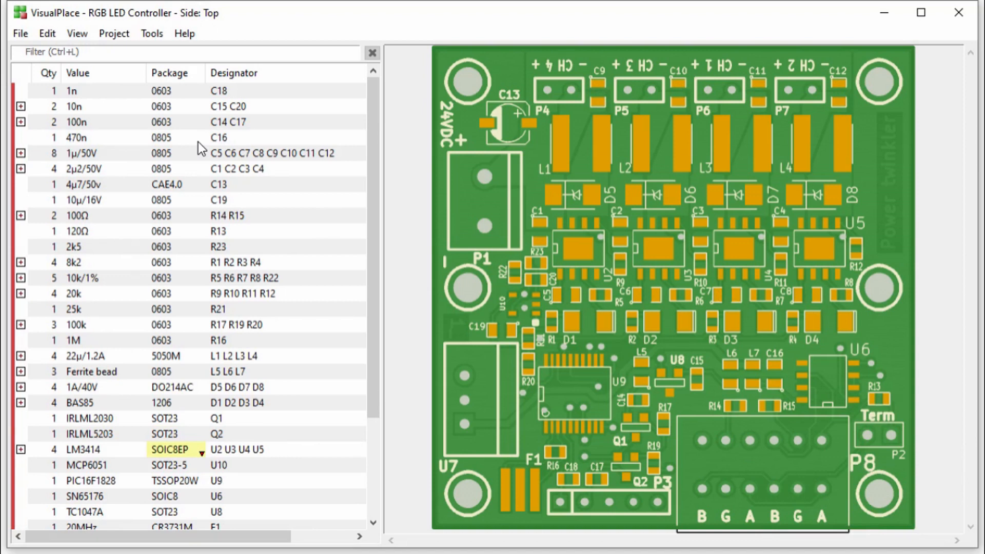
Expand the 1µ/50V capacitor group, view C12's component value settings and close them without changes.
{"action": "left_click", "coordinate": [21, 153]}
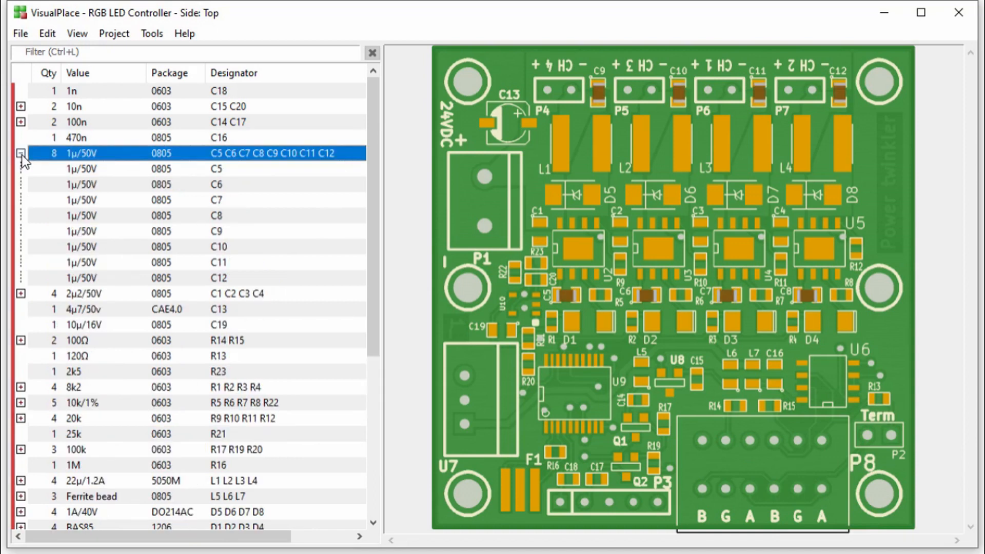
{"action": "right_click", "coordinate": [104, 277]}
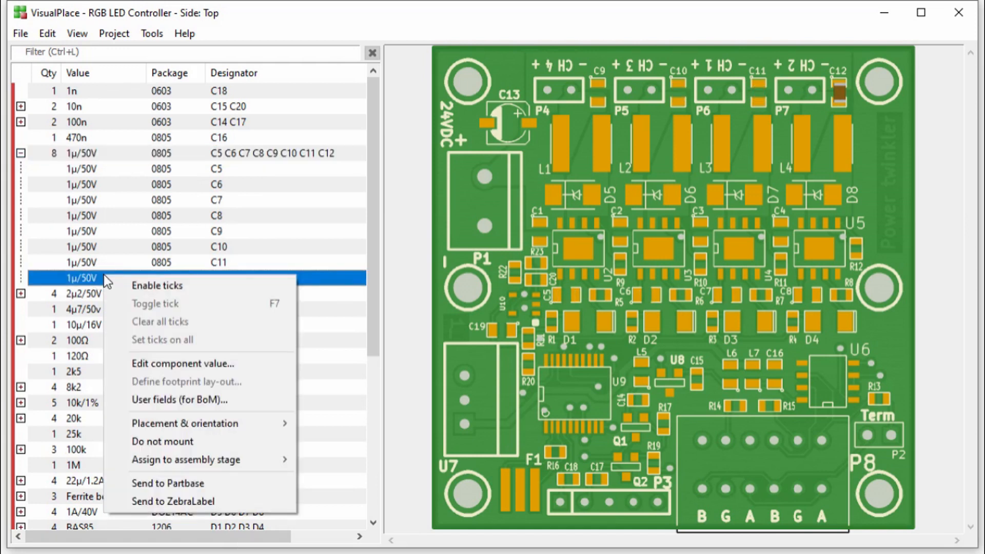
{"action": "left_click", "coordinate": [118, 362]}
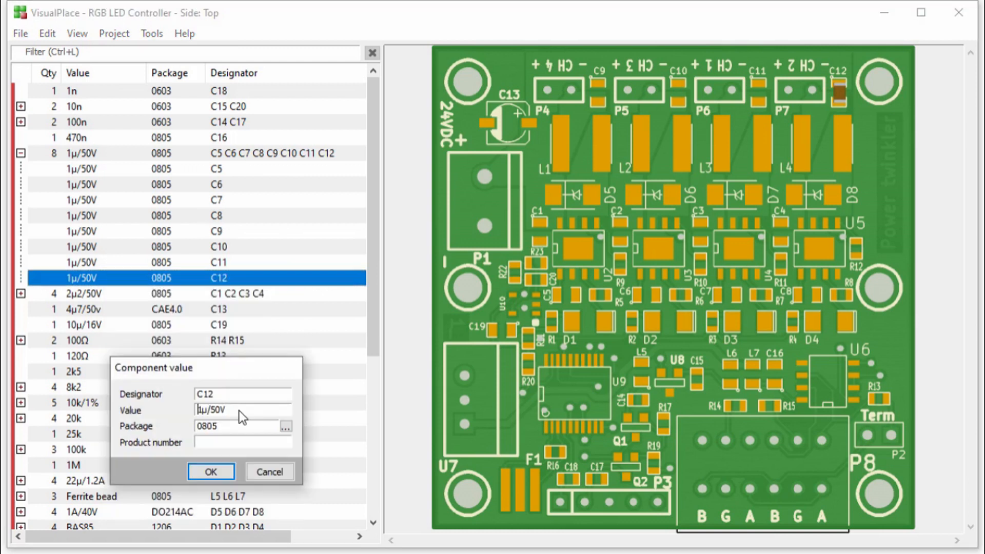
{"action": "left_click", "coordinate": [271, 472]}
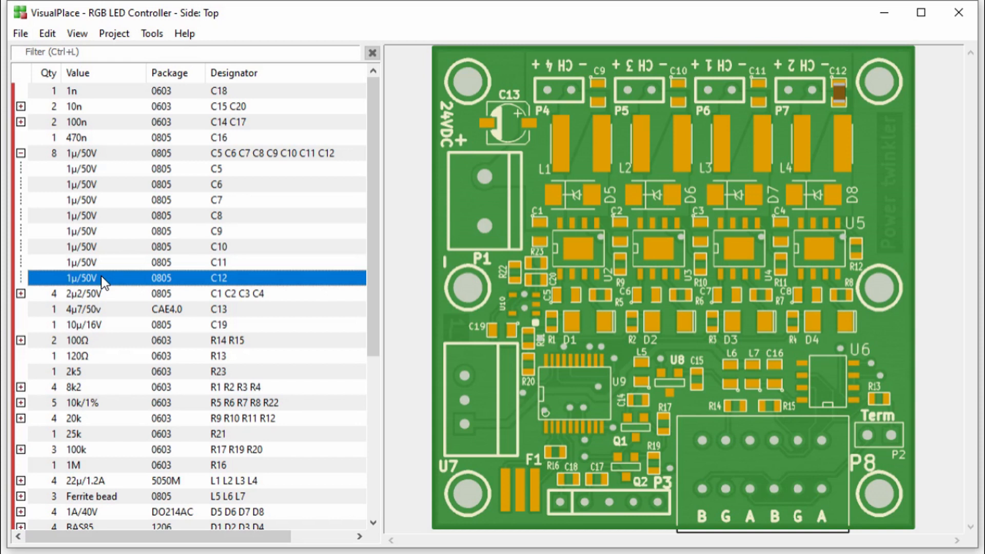
Compare the local changes in RGB LED Controller-bom.csv with its version-controlled base through Update & commit.
{"action": "left_click", "coordinate": [153, 35]}
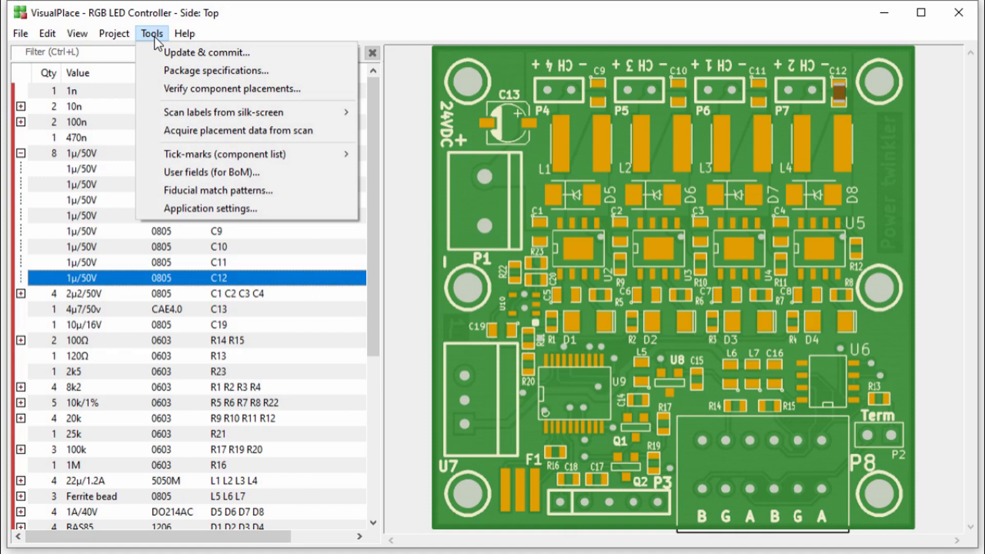
{"action": "left_click", "coordinate": [158, 56]}
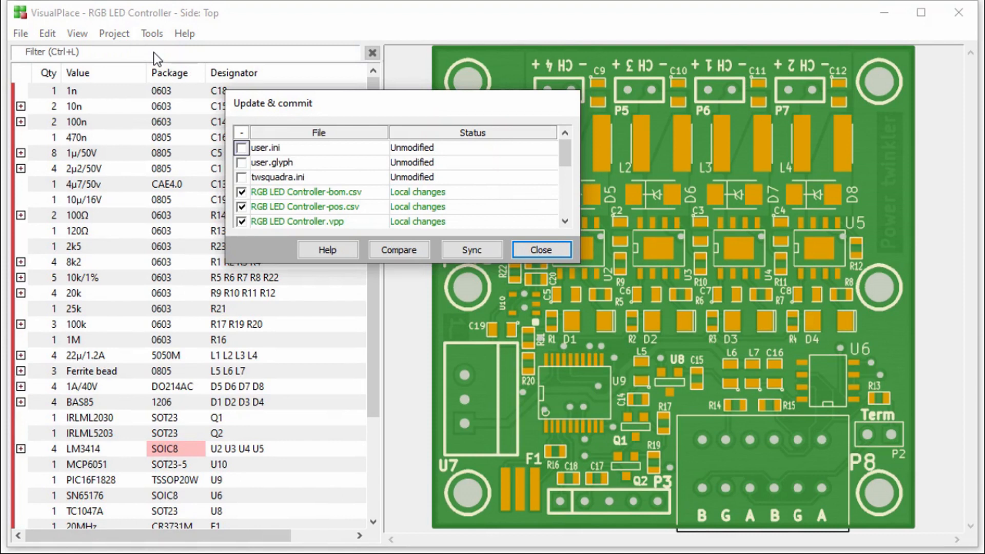
{"action": "left_click", "coordinate": [308, 195]}
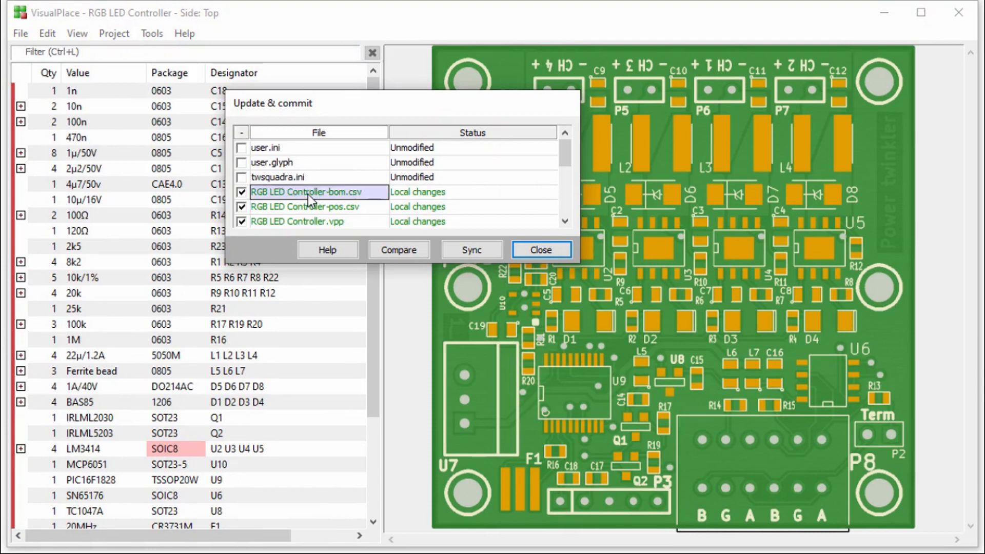
{"action": "left_click", "coordinate": [422, 250]}
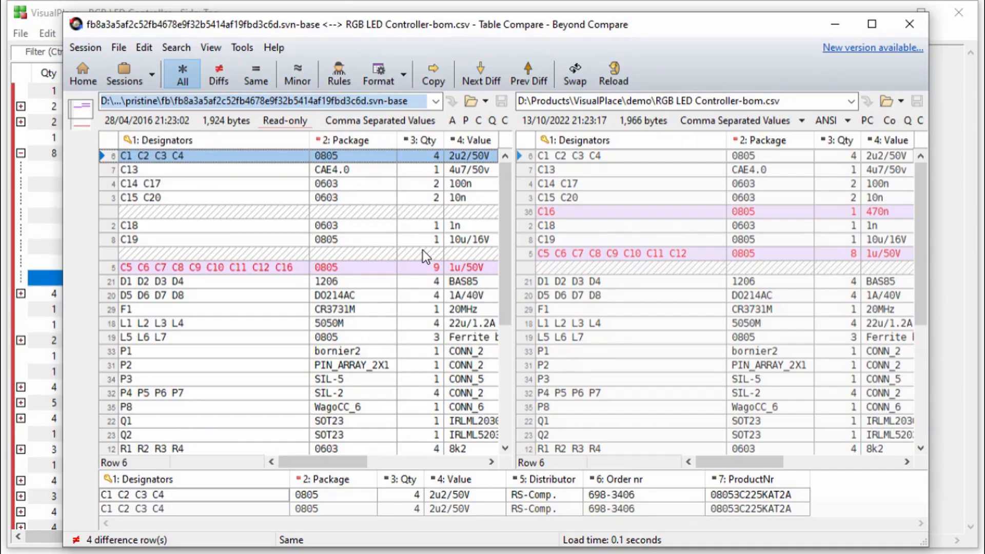